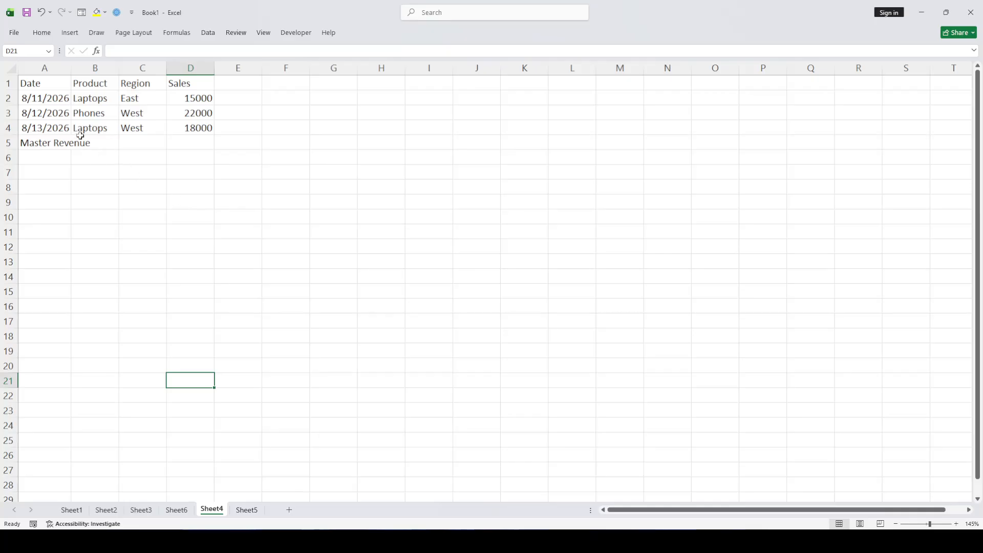
Create a PivotTable from the sales data in Sheet4 A1:D5 and place it on a new worksheet
click(69, 111)
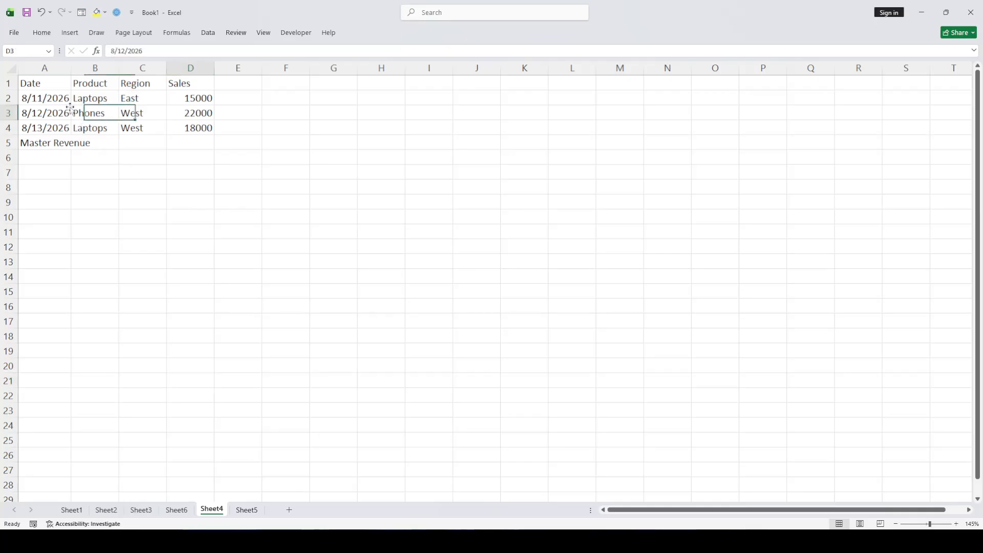
click(57, 85)
drag(66, 86, 194, 139)
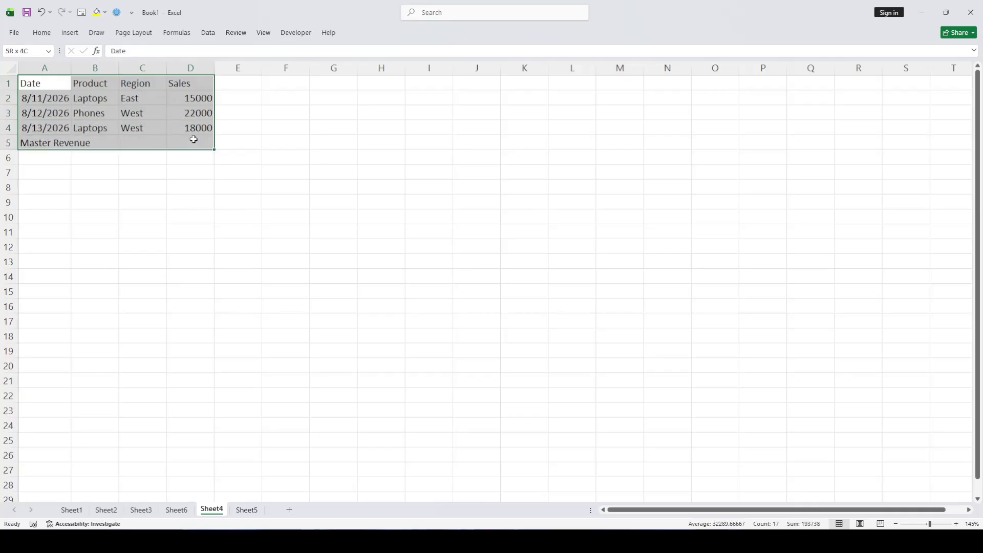
click(195, 141)
click(111, 109)
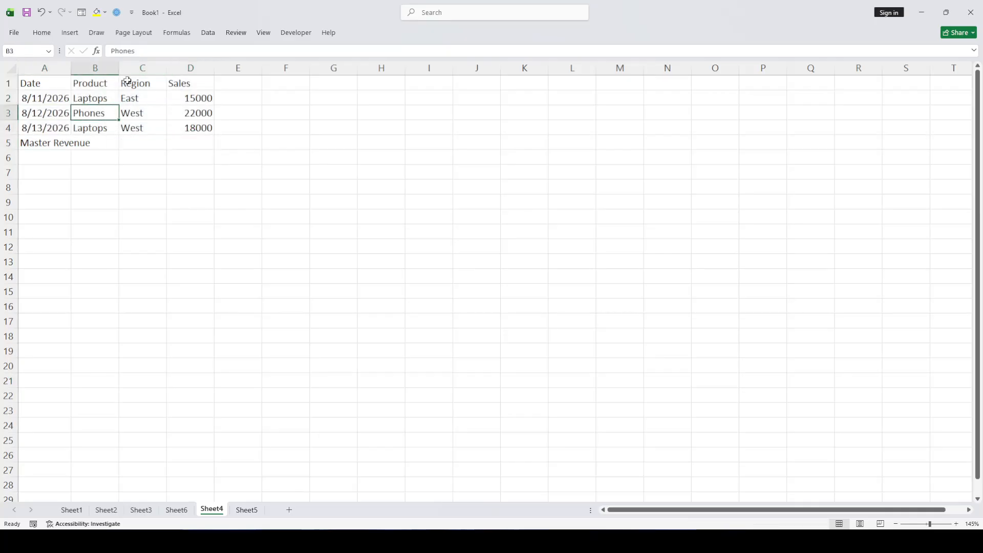
double_click(74, 36)
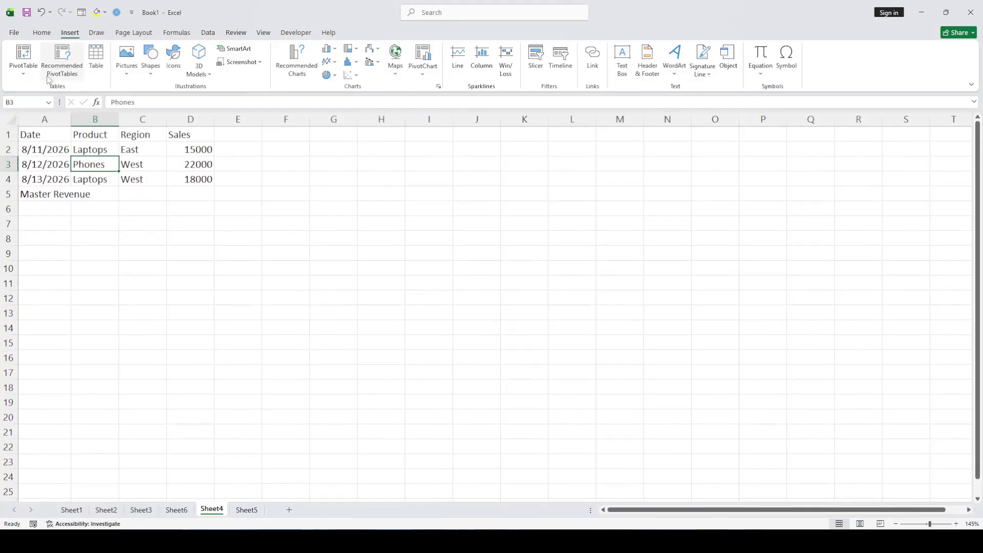
click(14, 33)
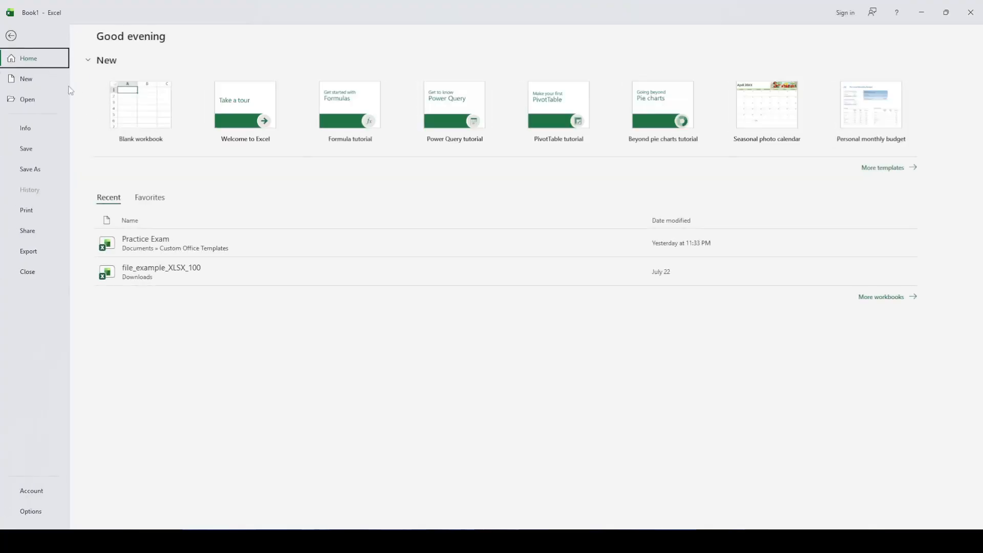
click(12, 36)
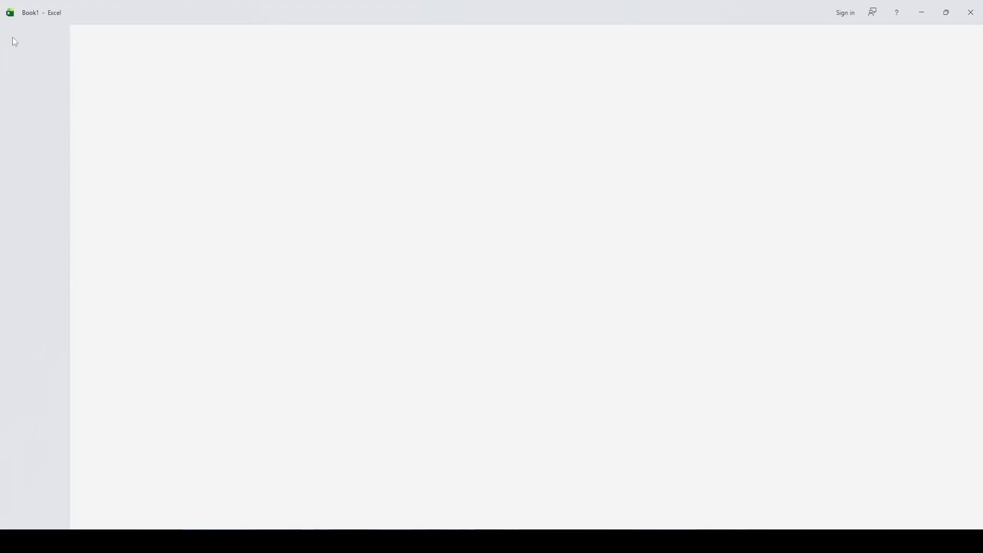
click(34, 61)
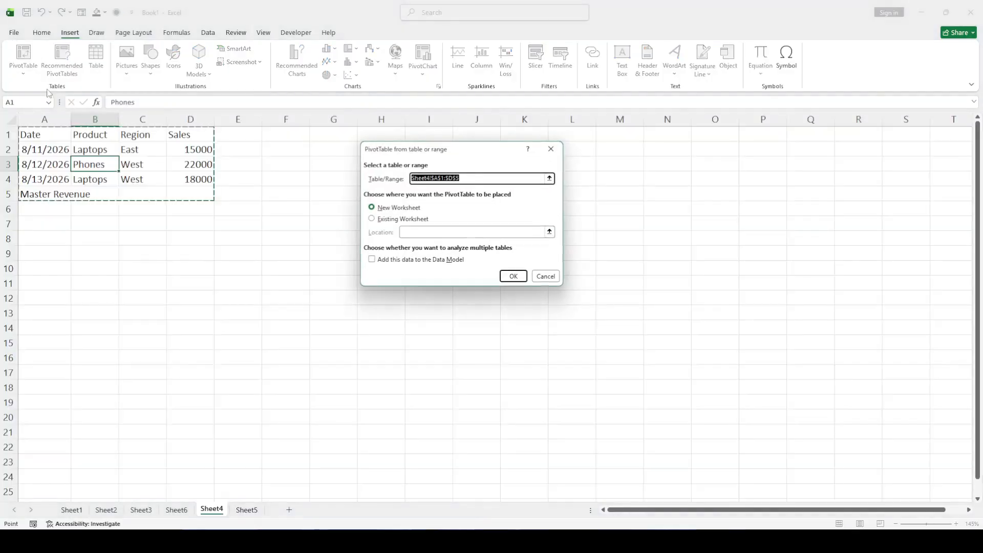
click(514, 276)
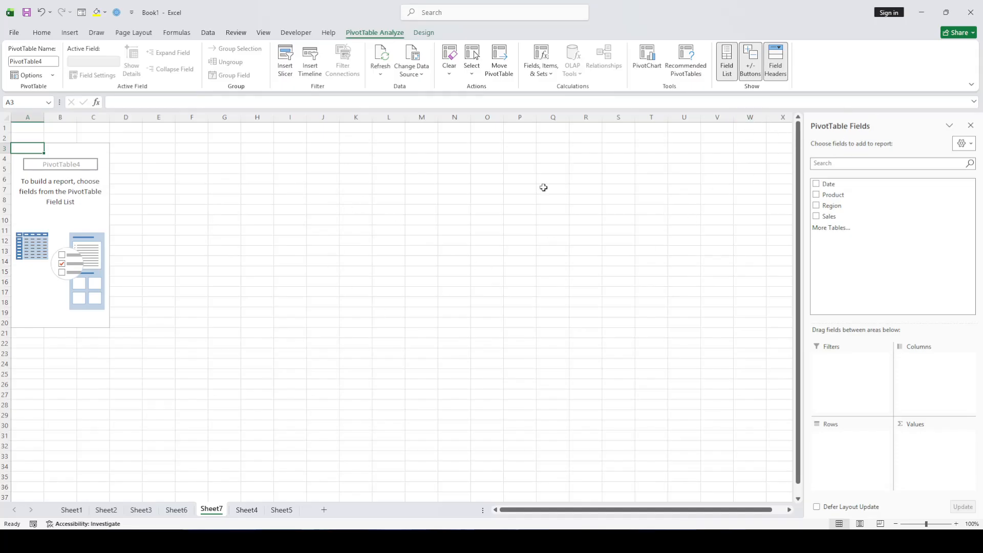
Add Date, Product and Region as row fields and Sales as a summed value field in the PivotTable
click(817, 186)
click(817, 186)
click(817, 206)
click(817, 206)
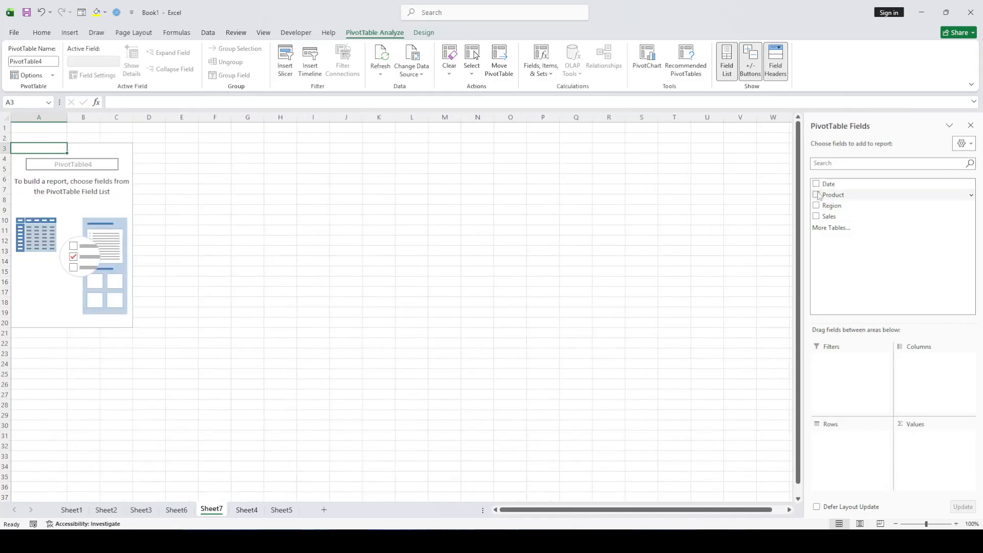
click(818, 185)
click(817, 195)
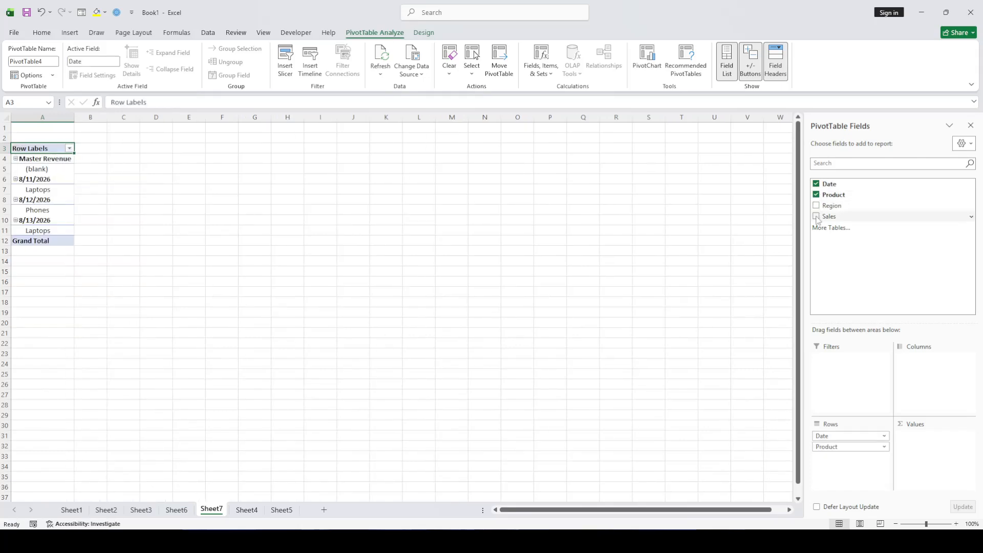
click(817, 206)
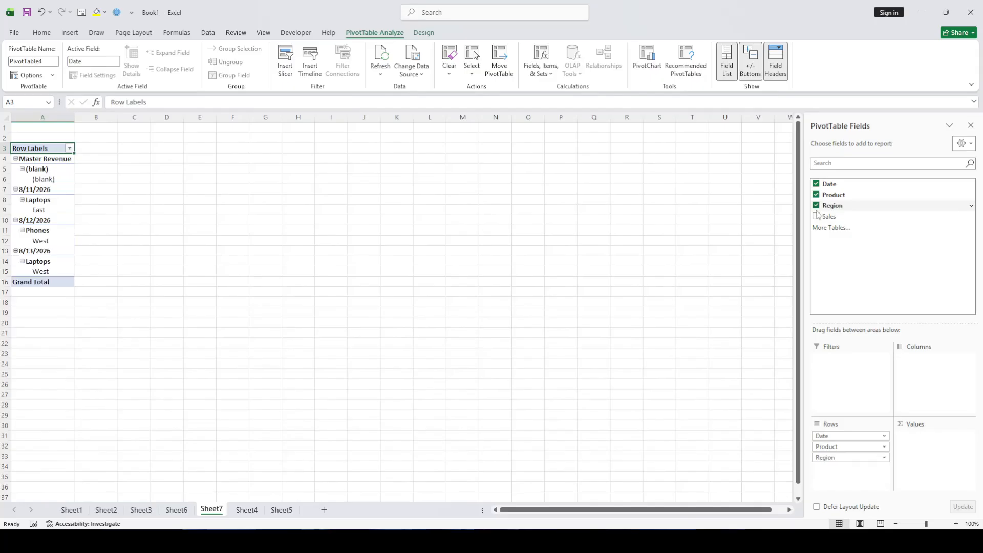
click(816, 217)
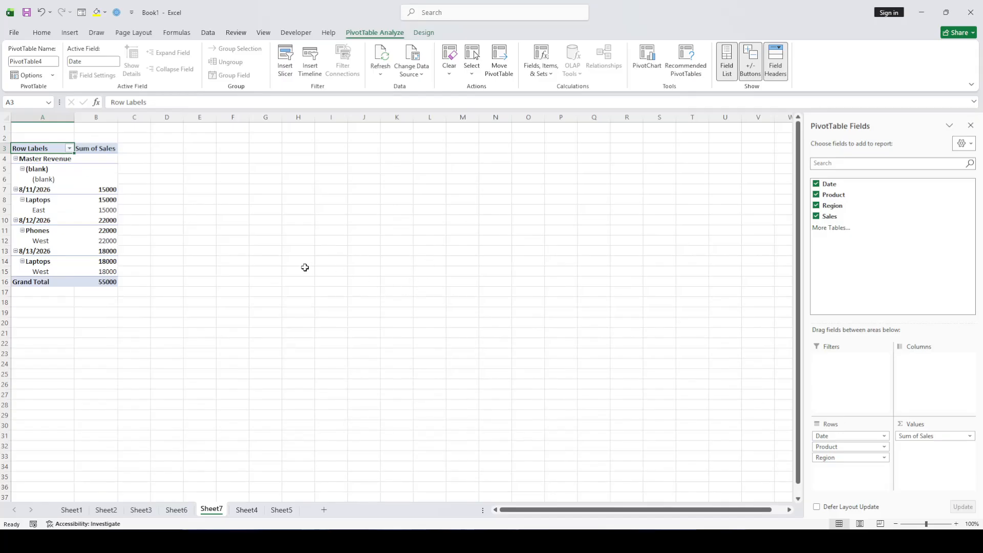
Insert a slicer for the Product field of the PivotTable
ctrl+scroll(255, 252, up, 1)
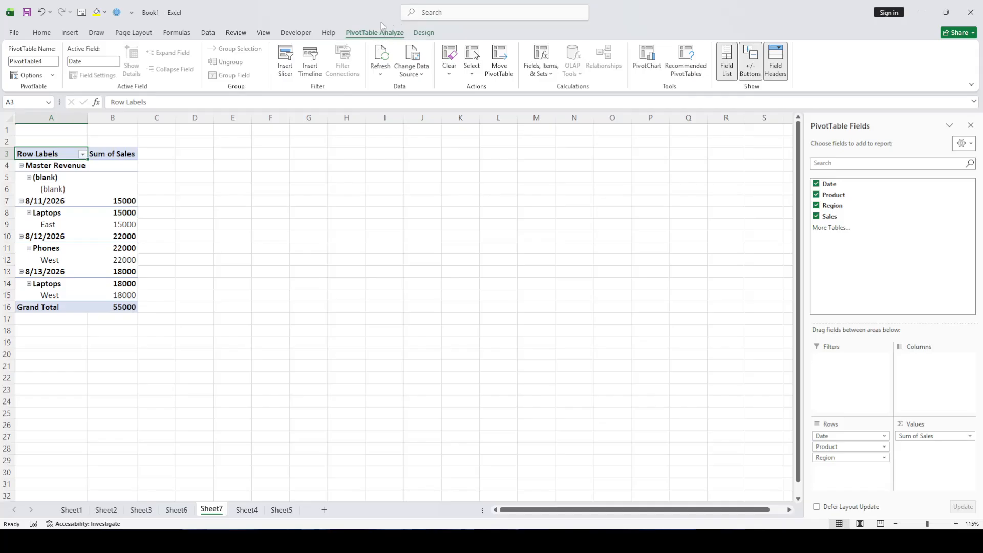
click(286, 59)
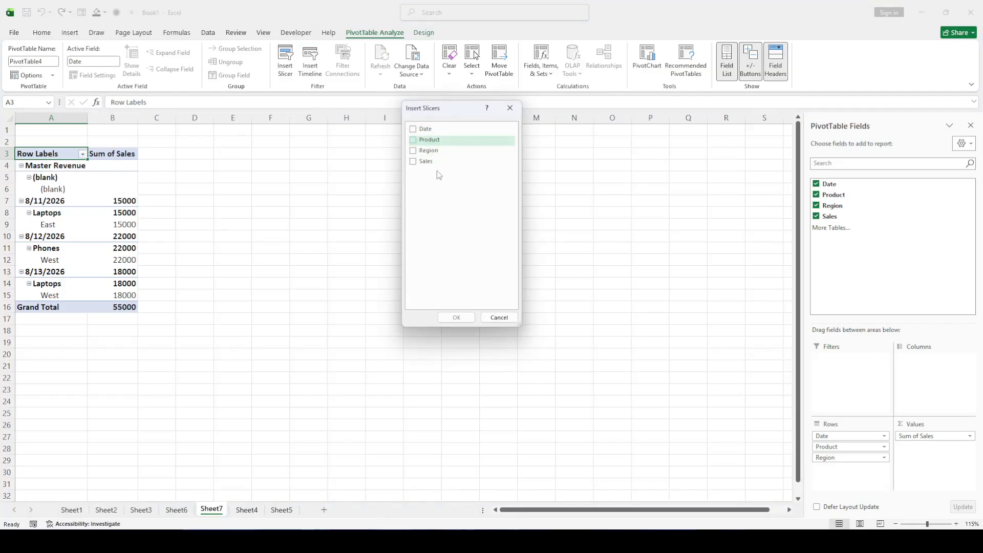
click(425, 139)
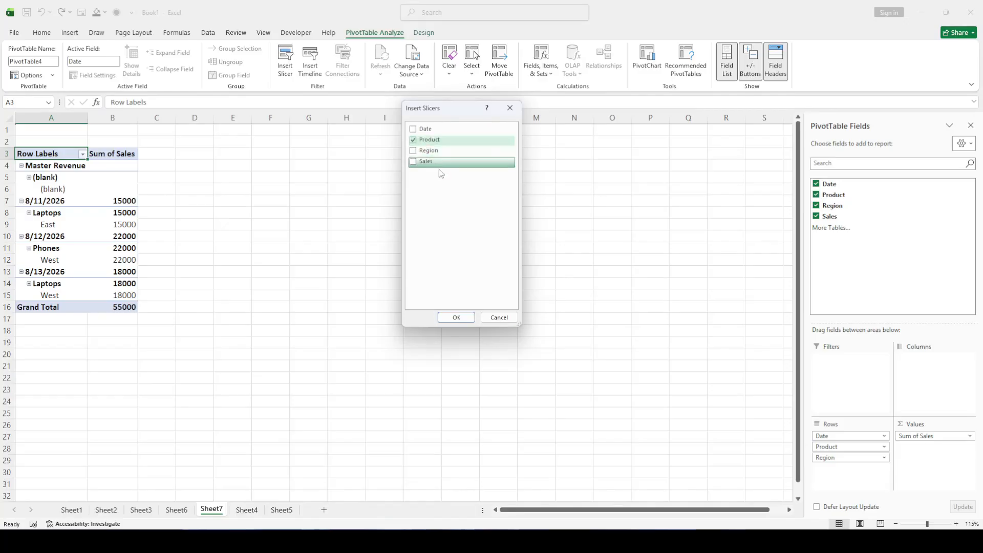
click(457, 317)
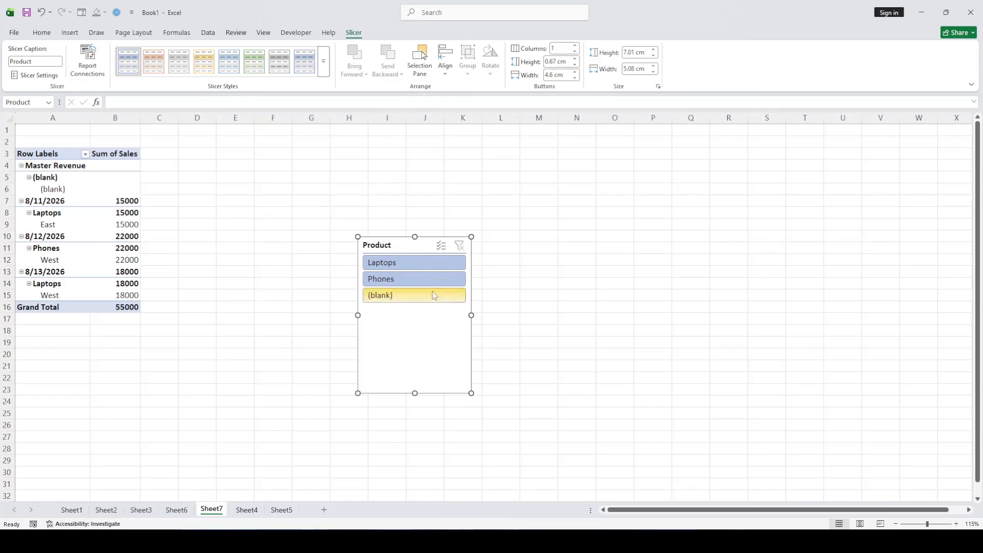
click(614, 237)
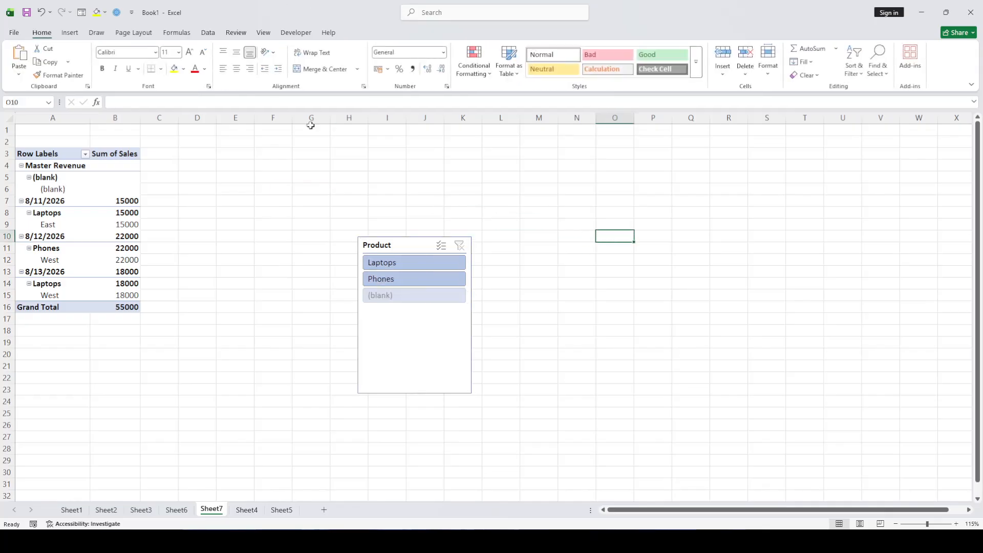
Try the Product slicer by filtering the PivotTable to (blank), Phones and Laptops in turn, ending on Laptops
click(381, 299)
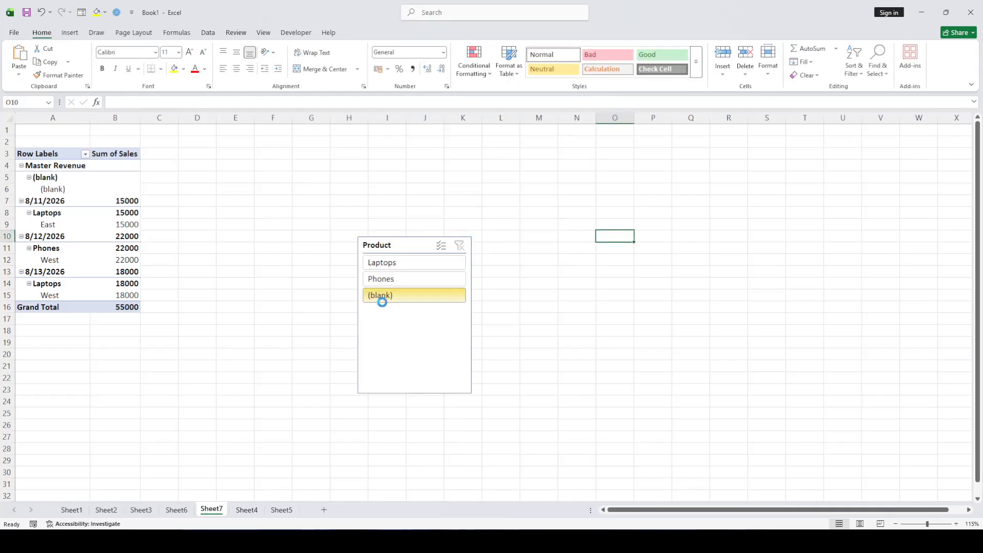
click(395, 325)
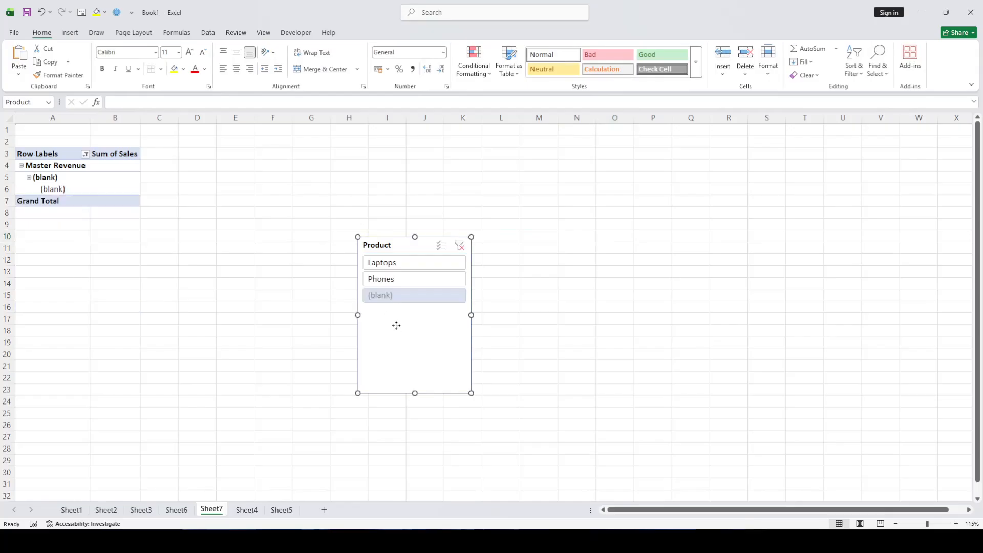
click(397, 279)
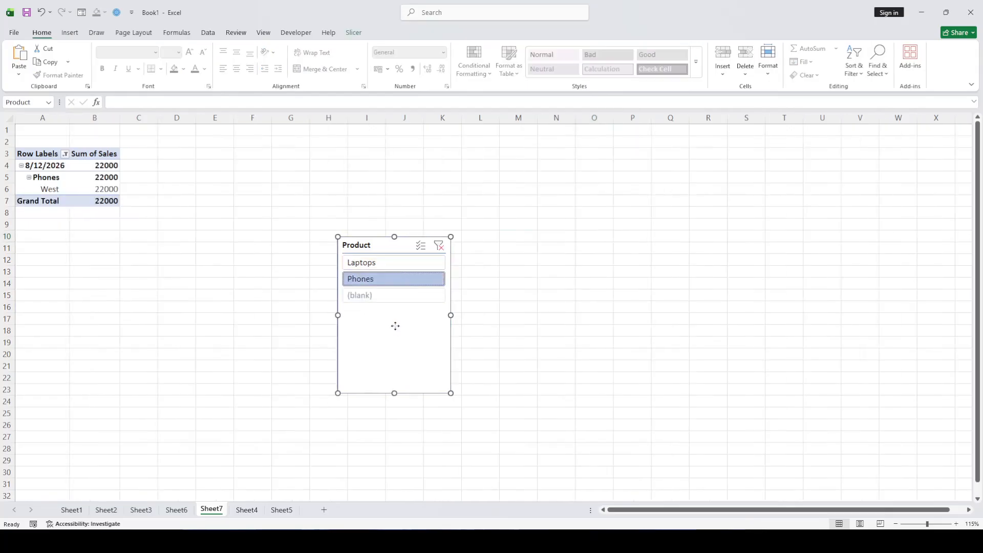
click(389, 278)
click(389, 267)
click(392, 282)
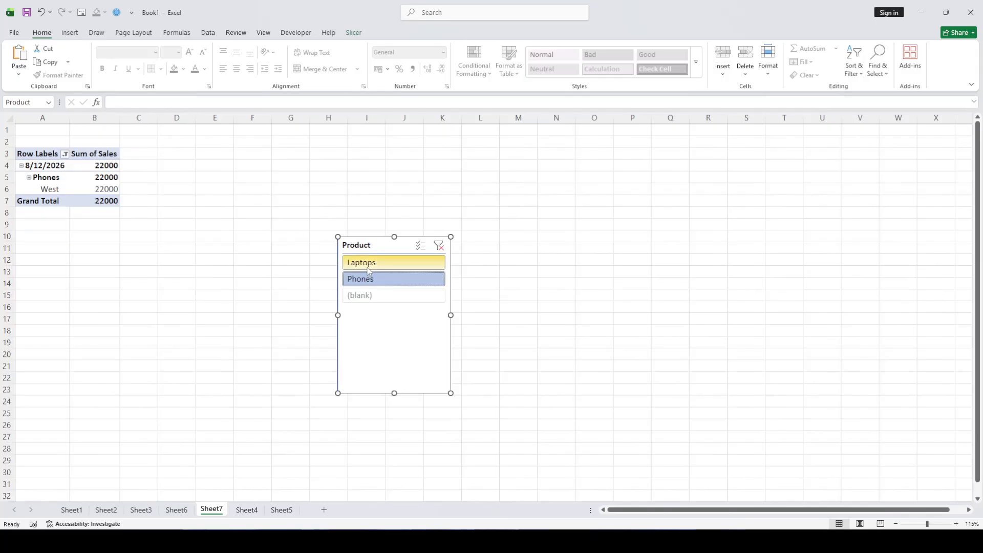
click(398, 267)
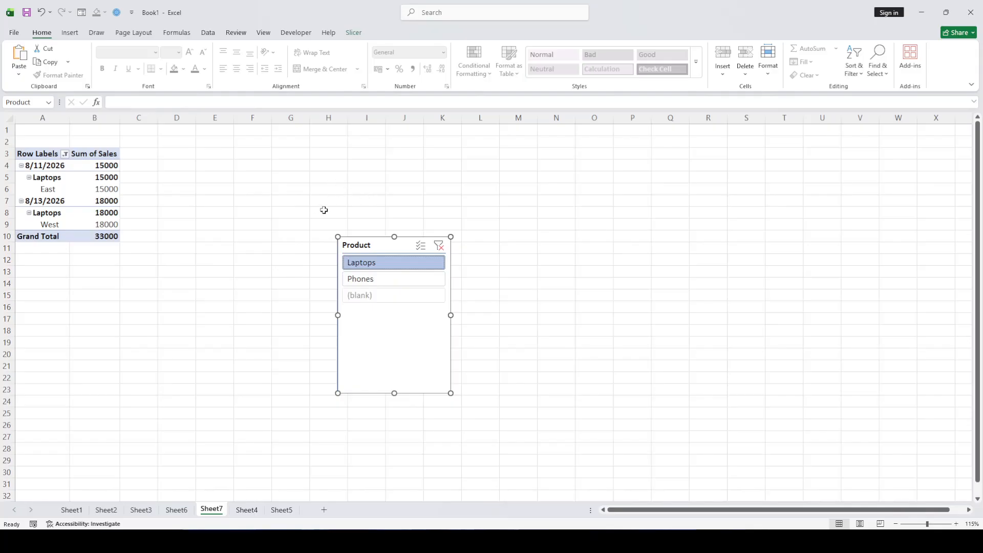
click(386, 281)
click(386, 263)
Apply the gray slicer style to the Product slicer and move it closer to the PivotTable, over columns E to H
click(361, 33)
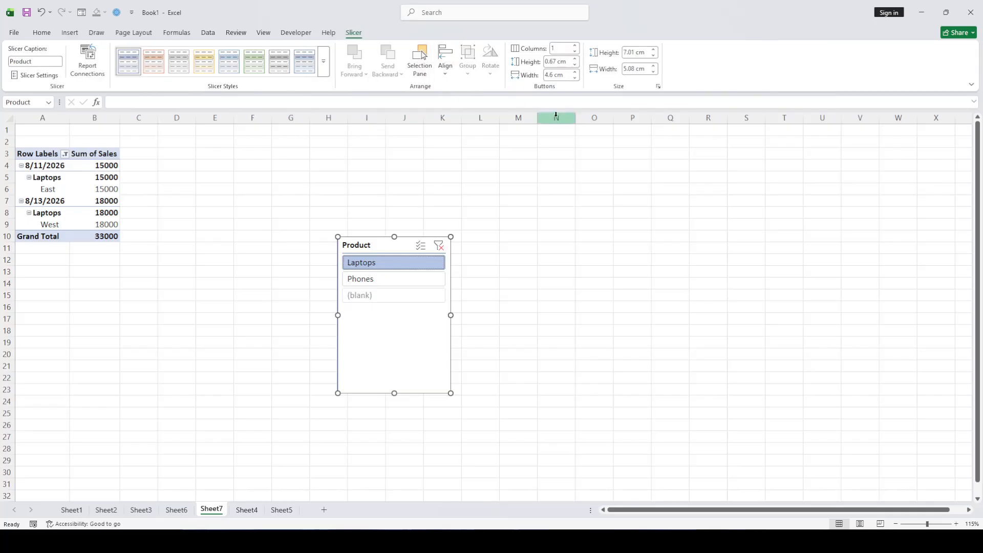
click(297, 67)
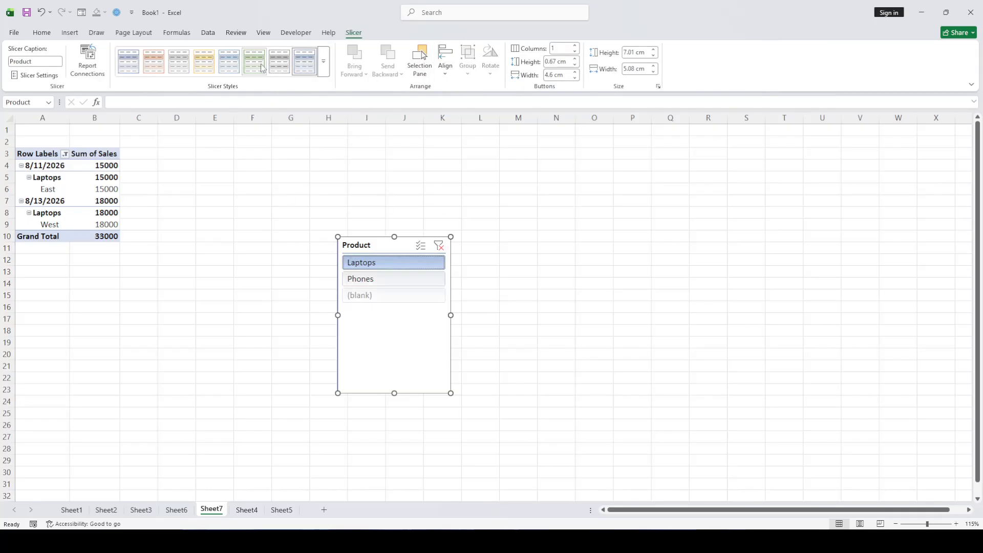
click(279, 61)
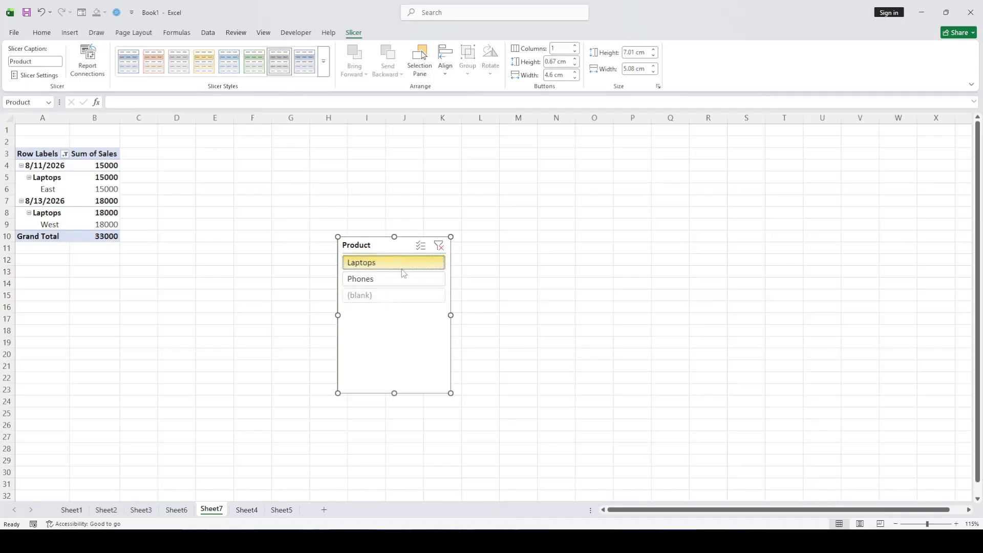
drag(400, 247, 285, 184)
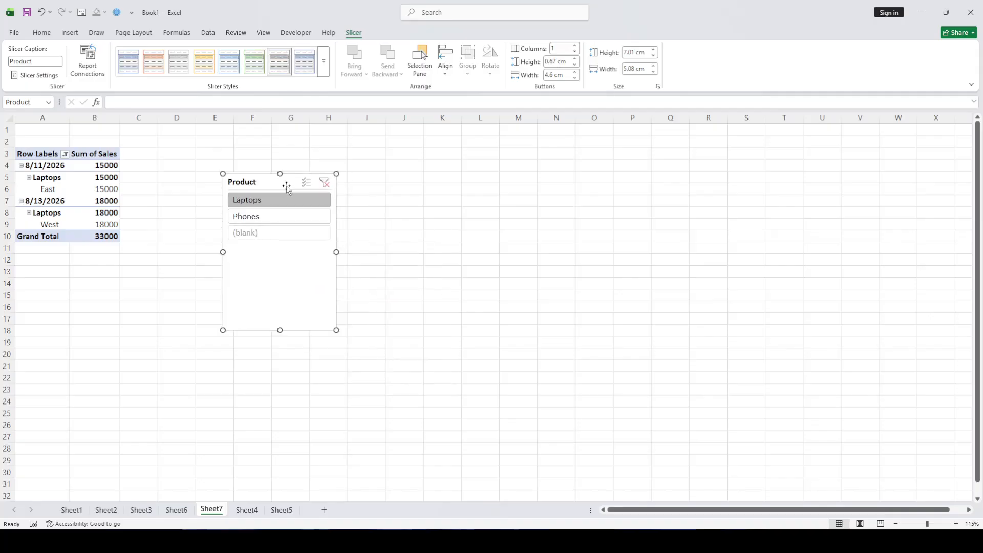
Switch the Product slicer between Phones and Laptops, finishing with the PivotTable filtered to Phones
click(275, 216)
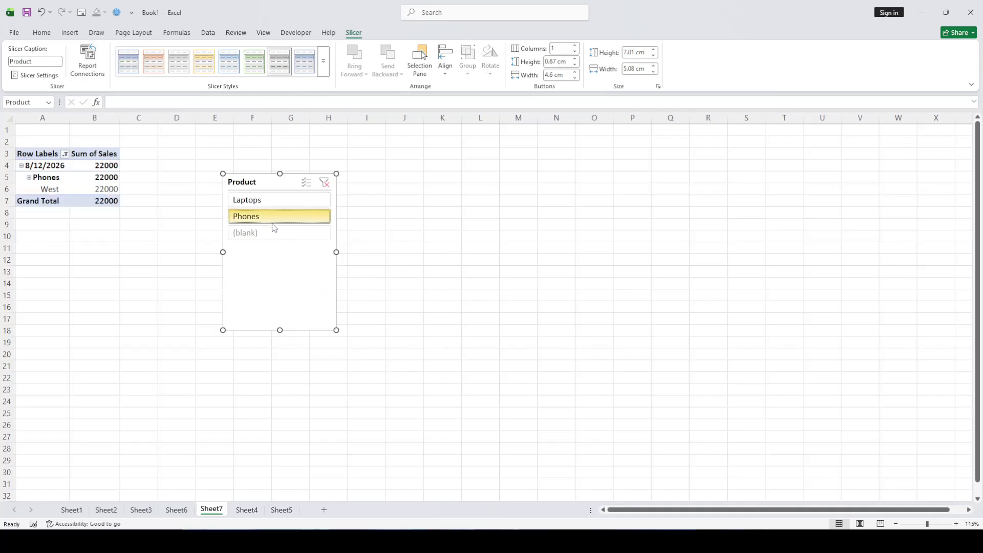
click(272, 199)
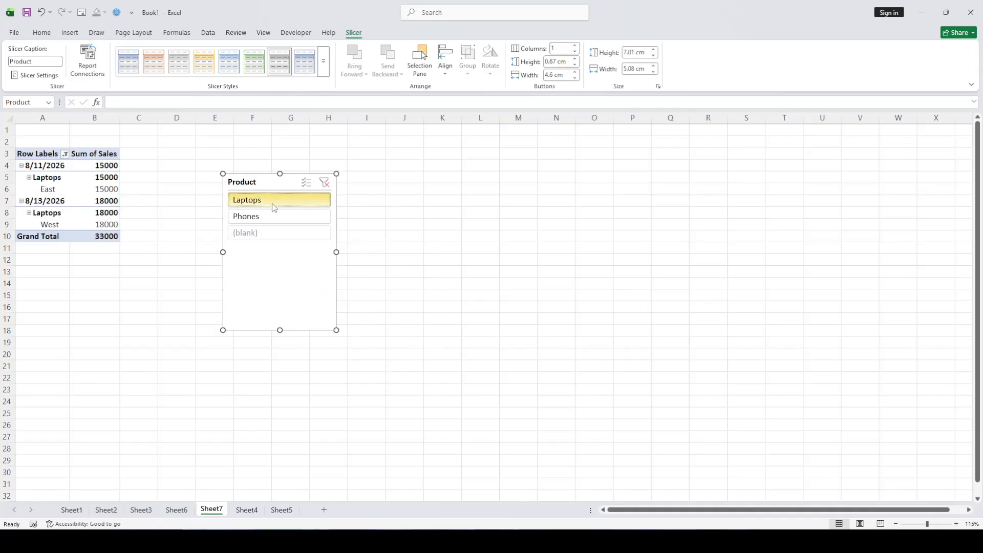
click(273, 211)
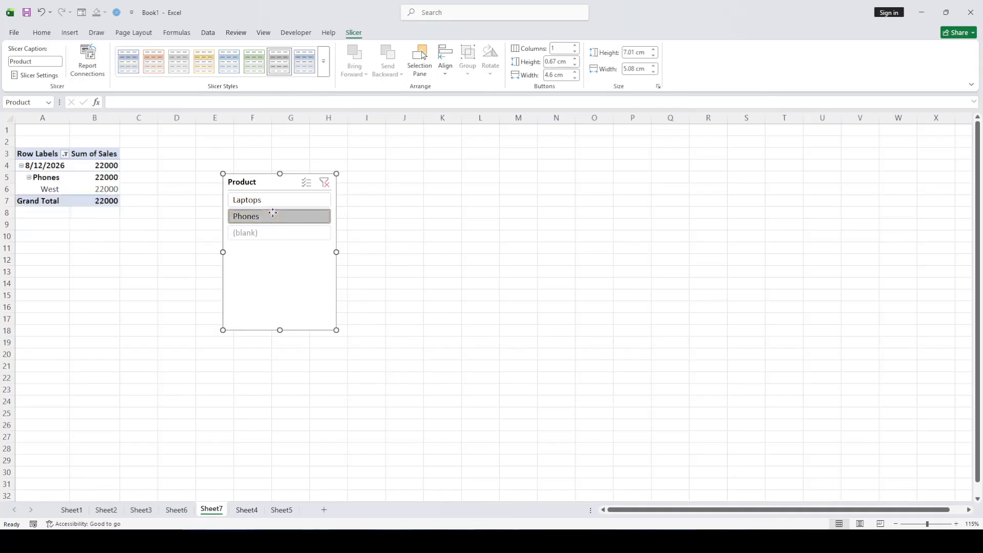
click(275, 206)
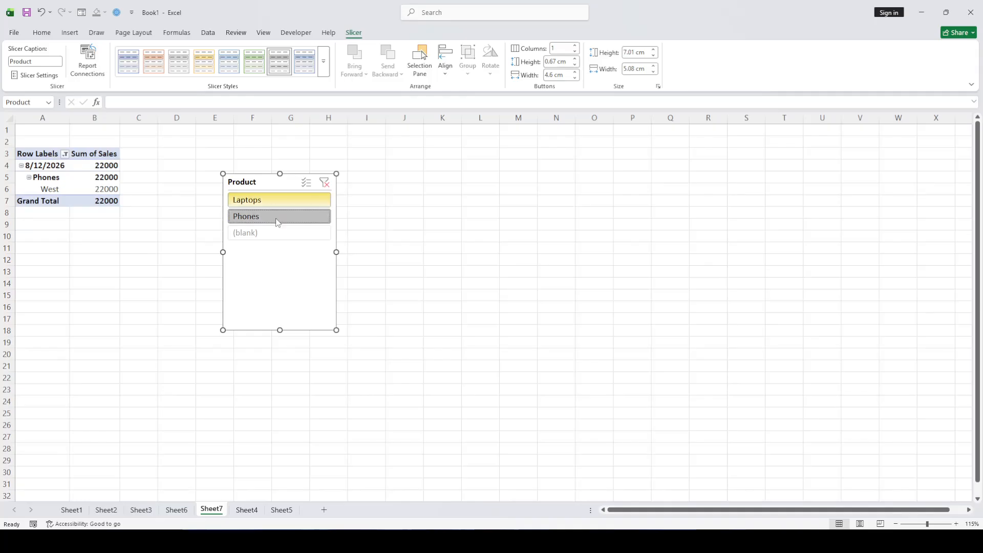
click(276, 205)
click(274, 216)
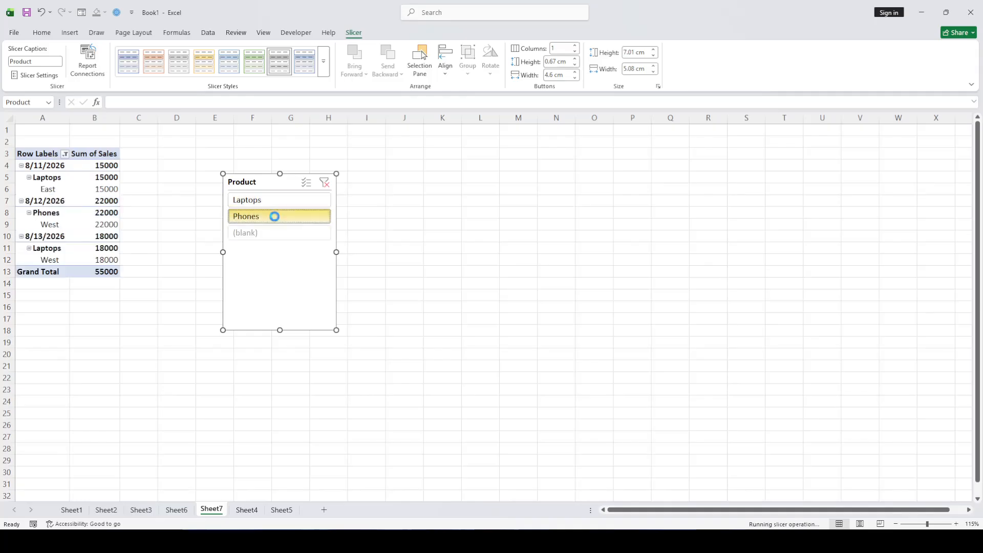
click(417, 213)
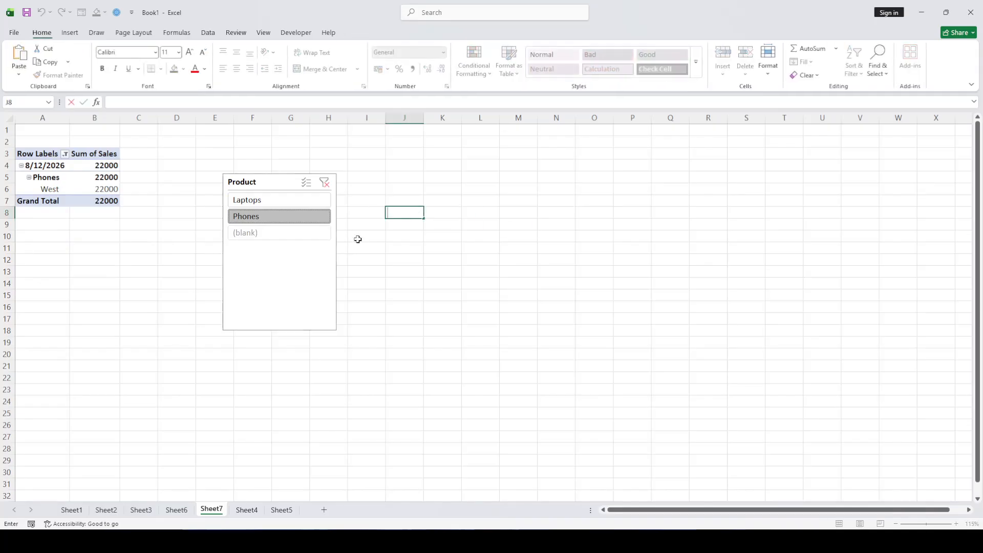